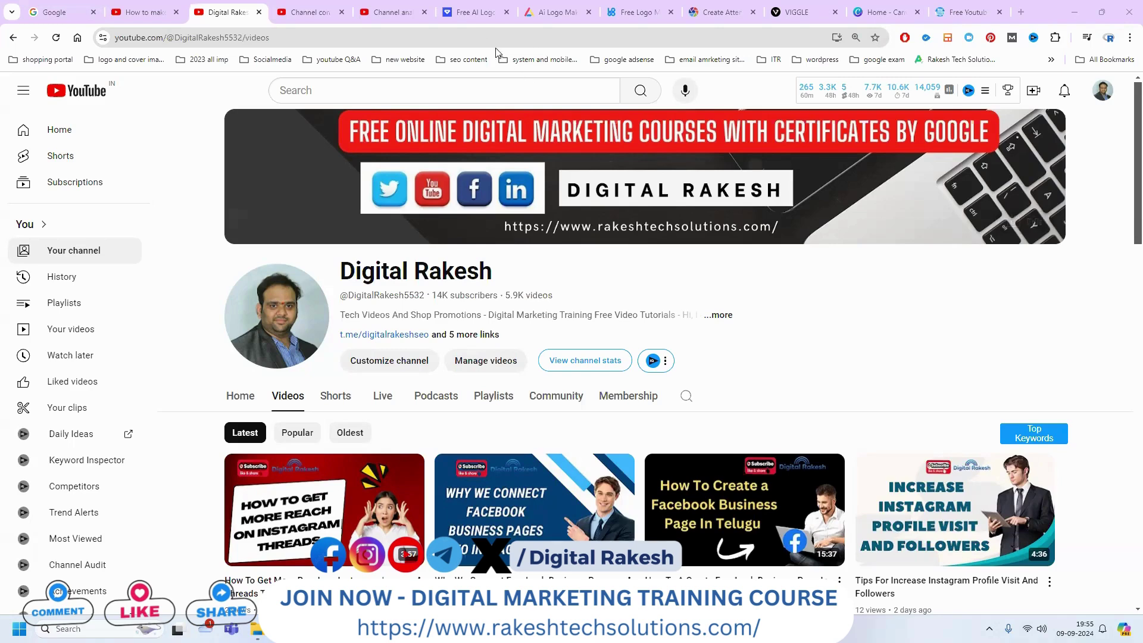
Switch from the YouTube videos page to the Logome logo generator at logome.ai.
left_click(476, 13)
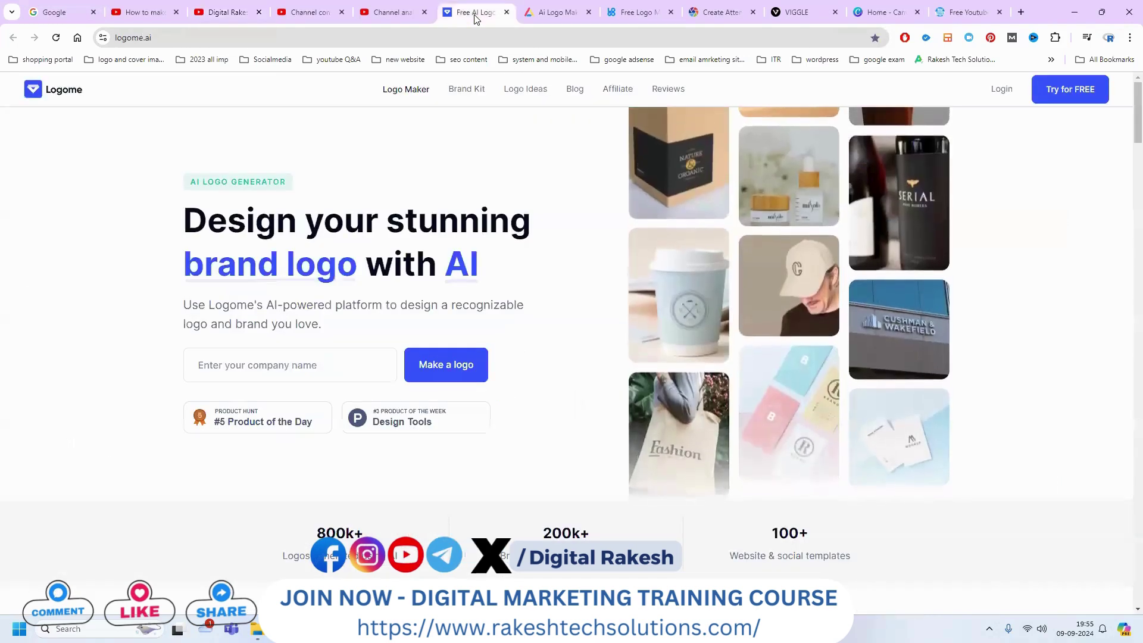
Glance at the logoai and logo.com logo makers, then come back to Logome.
left_click(564, 13)
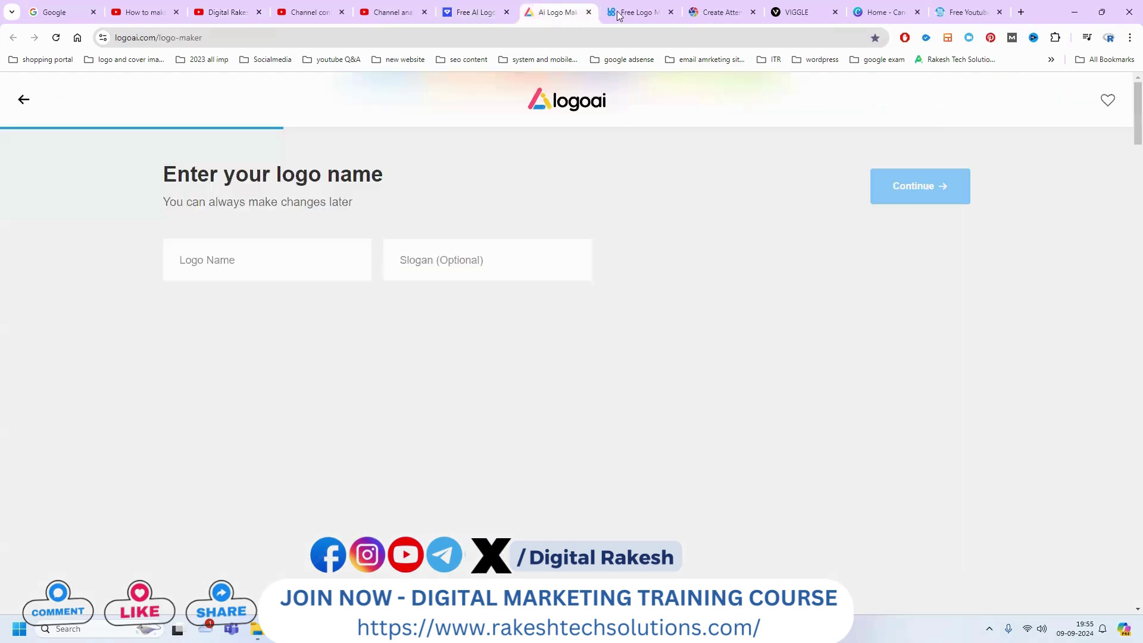
left_click(641, 13)
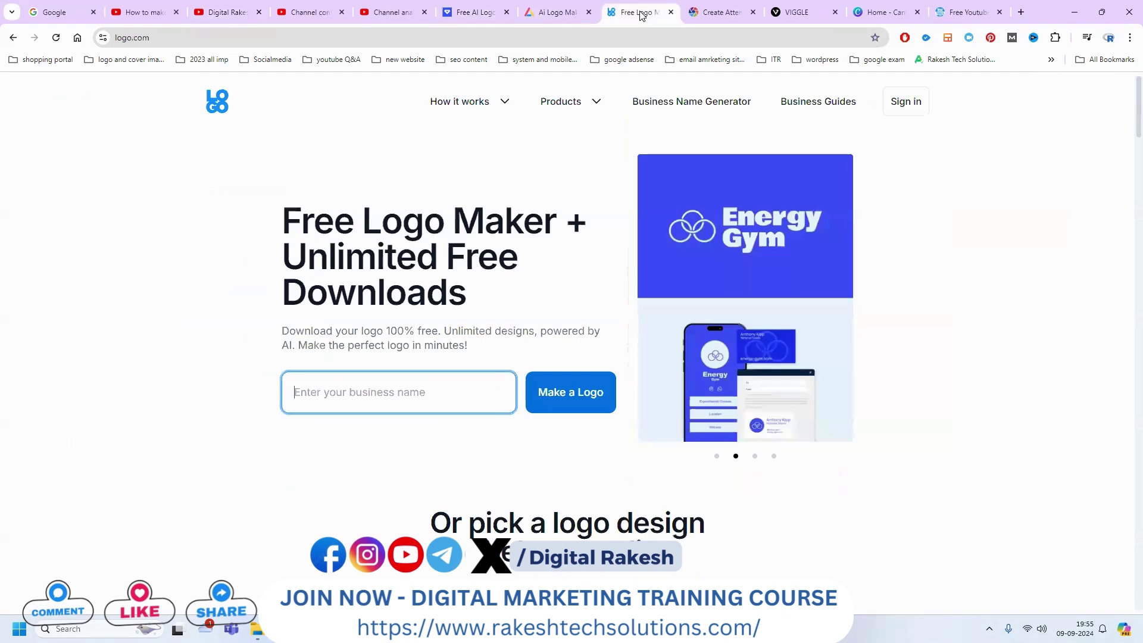
left_click(475, 13)
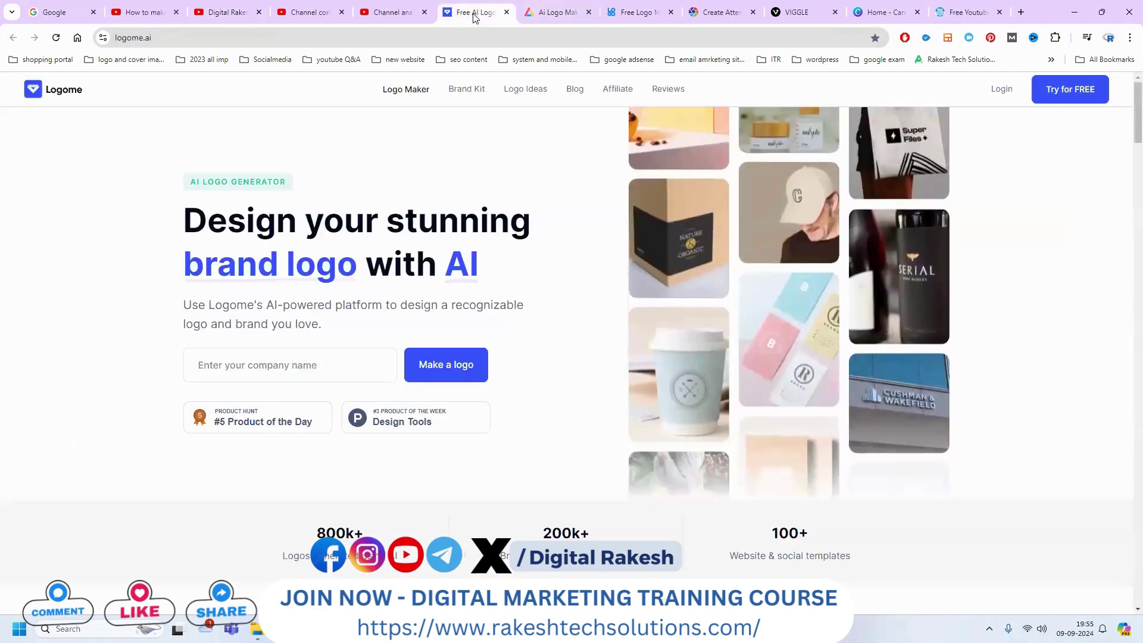
Fill in the suggested company name 'Digital Rakesh' and start making a logo.
left_click(244, 364)
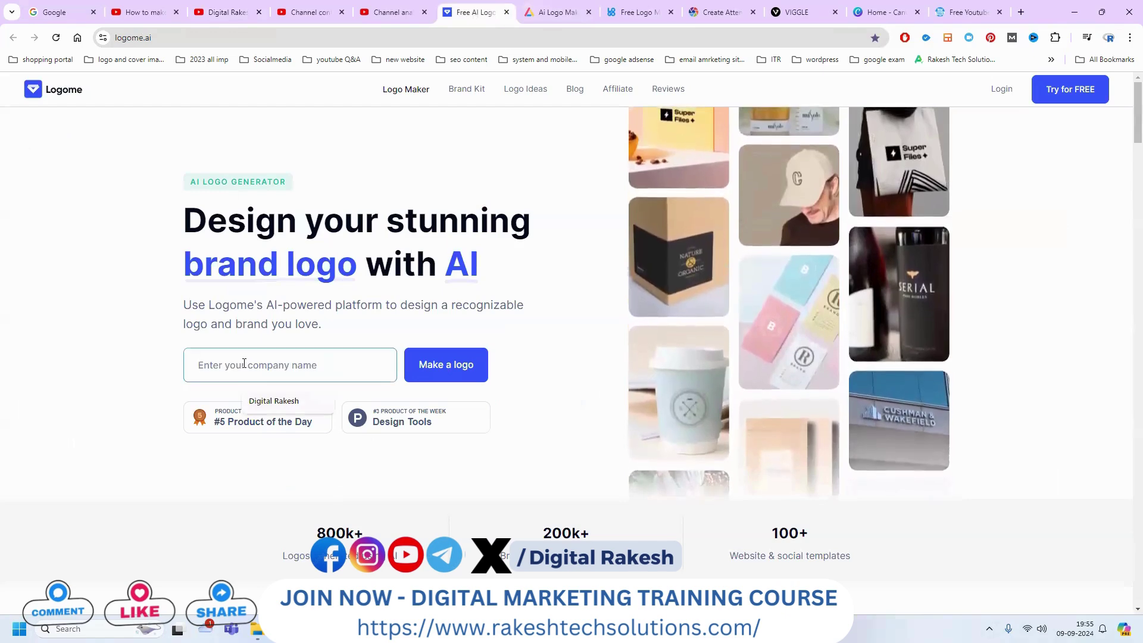
left_click(262, 401)
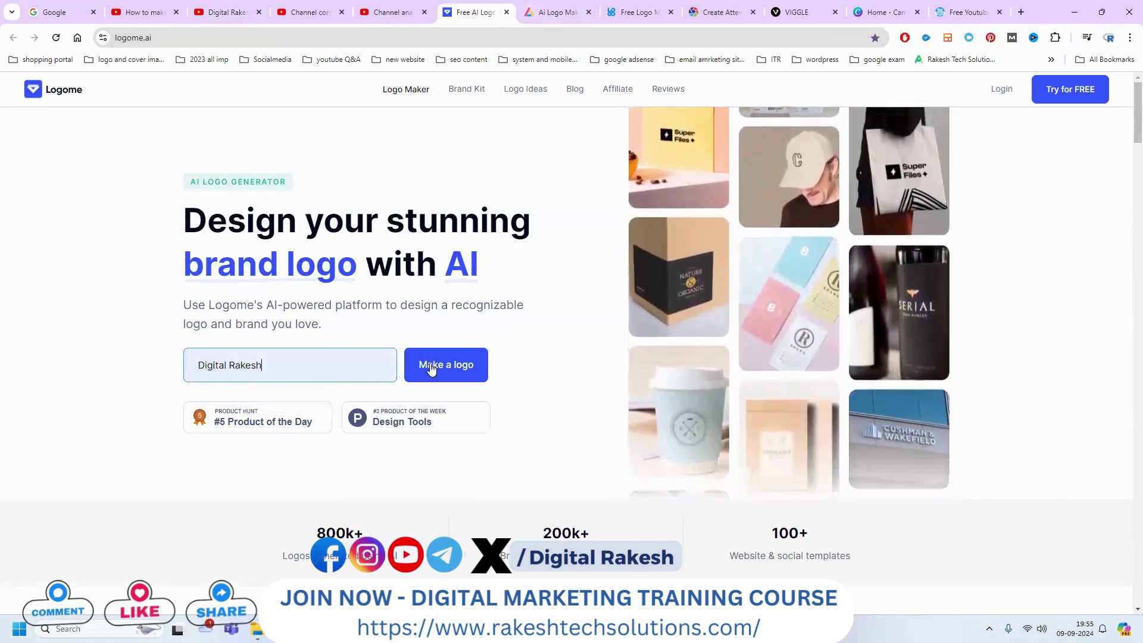
left_click(433, 370)
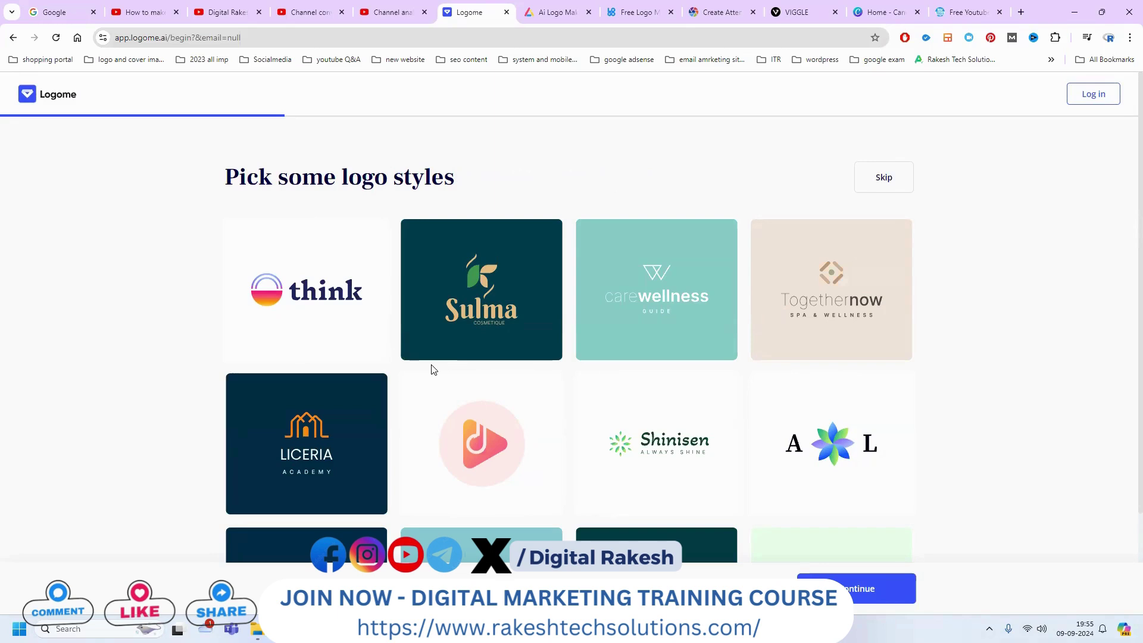
Pick the Shinisen style, skip the colour step, and choose Developer as the industry.
left_click(673, 440)
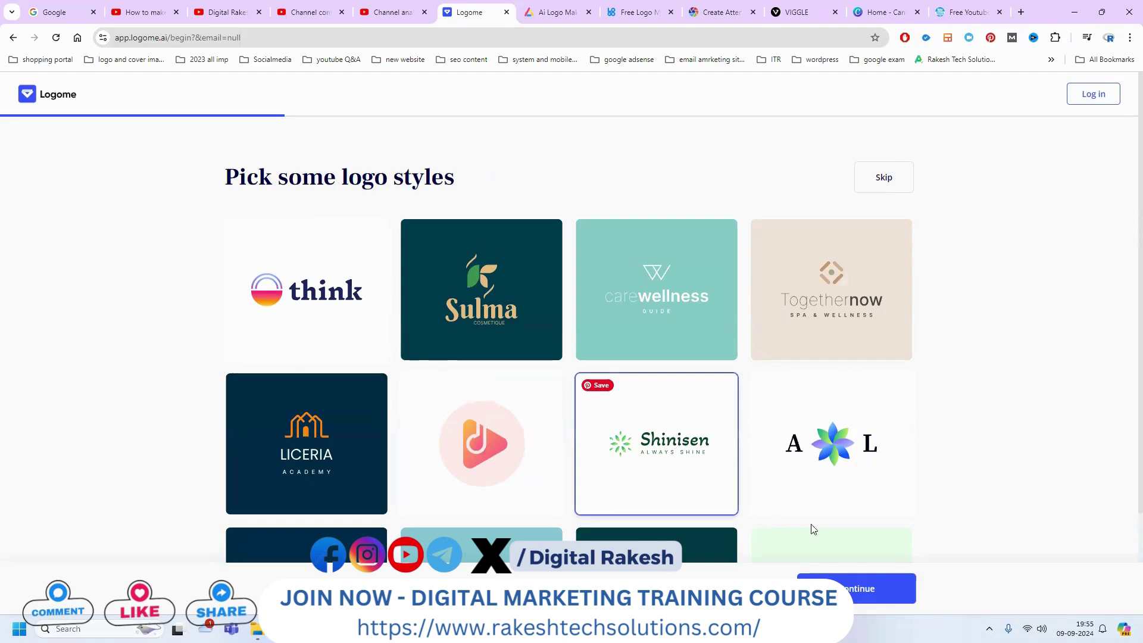
left_click(855, 589)
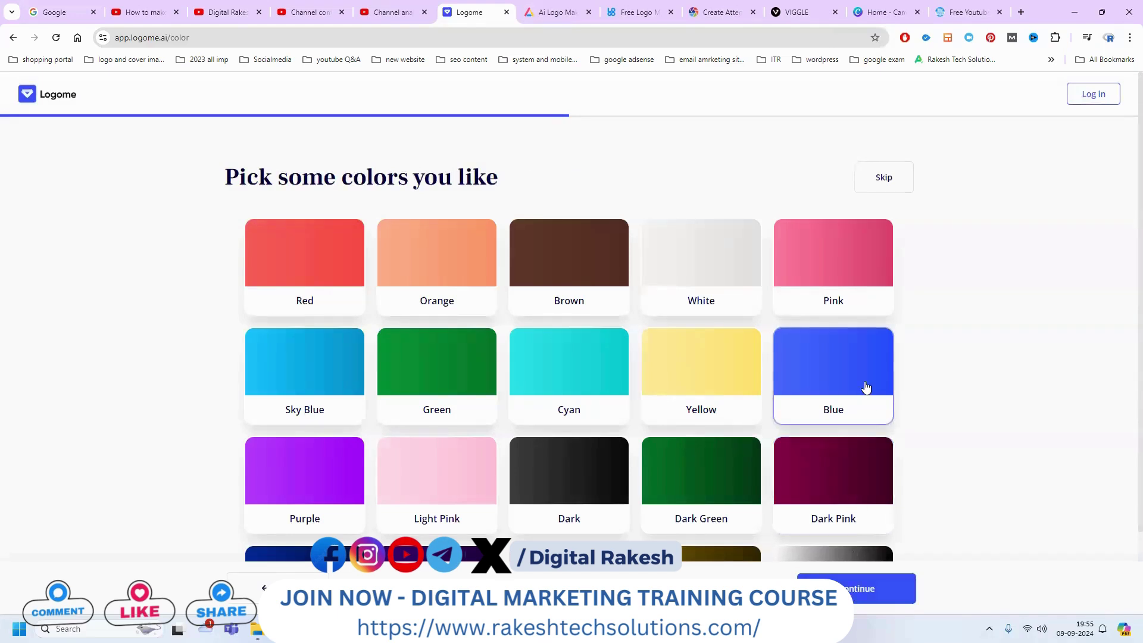
left_click(897, 186)
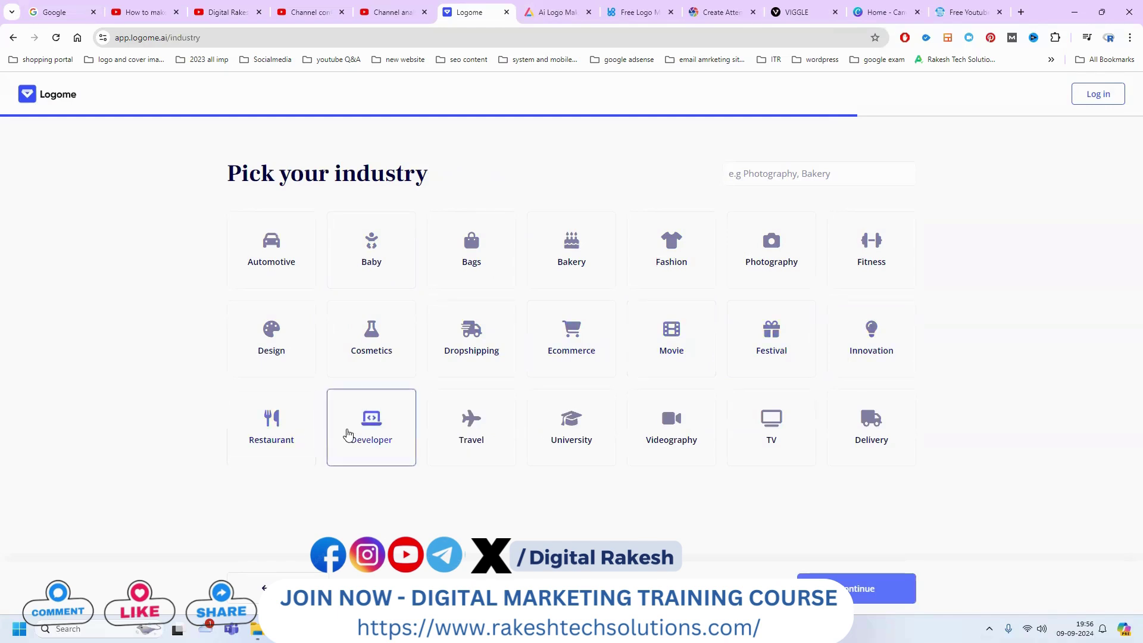
left_click(348, 434)
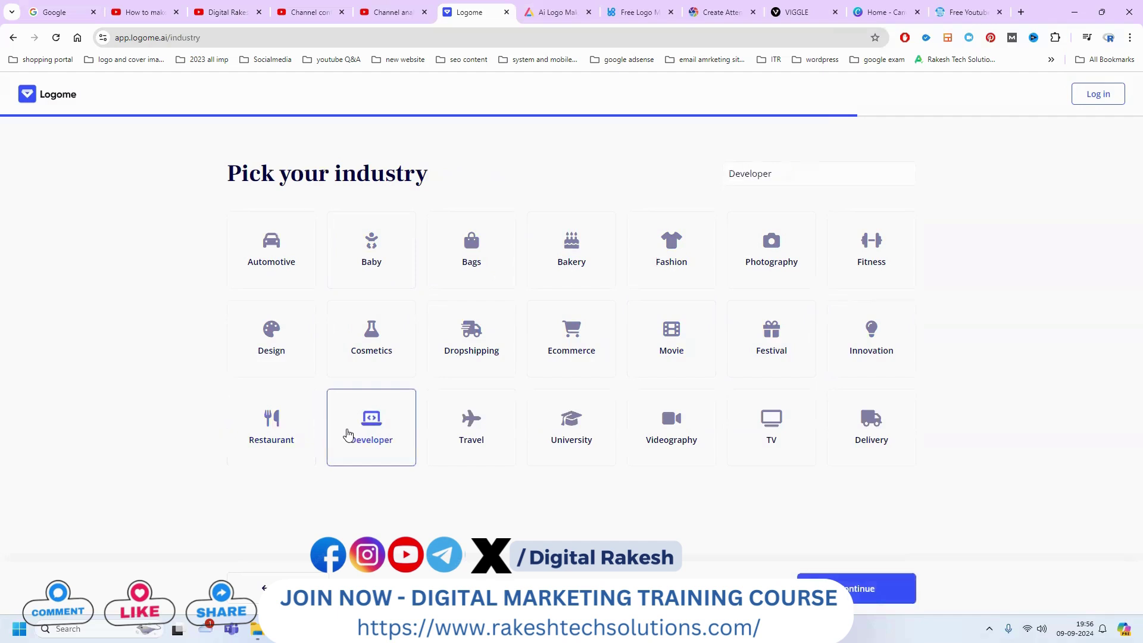
left_click(863, 588)
left_click(440, 229)
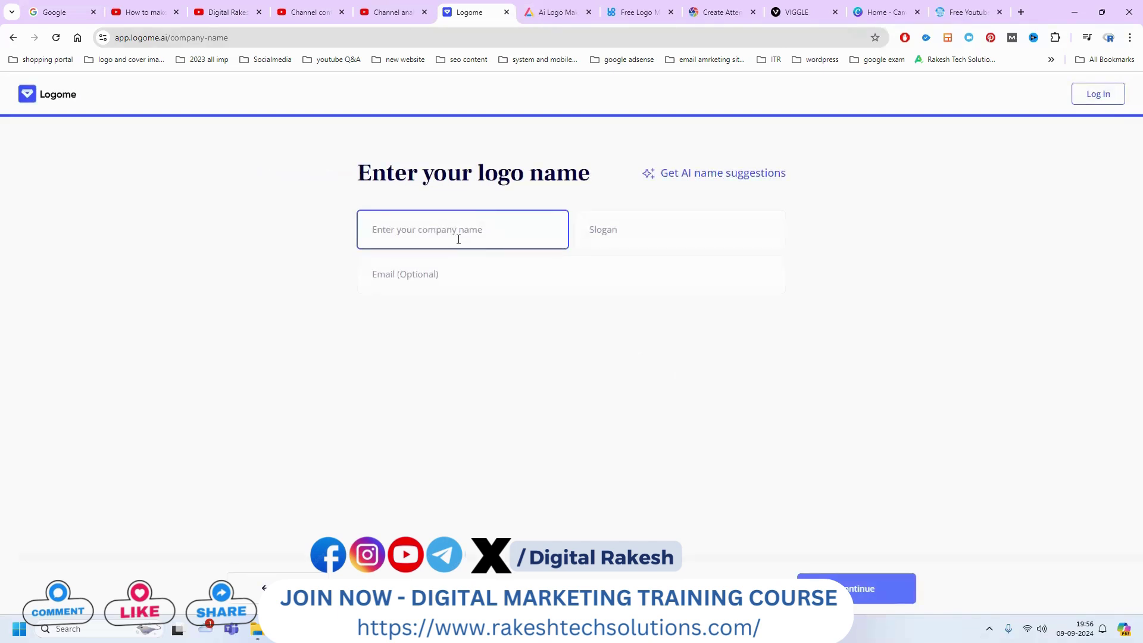
Enter the name 'digital rakesh' and the slogan 'learn free digital marketing'.
type("digita")
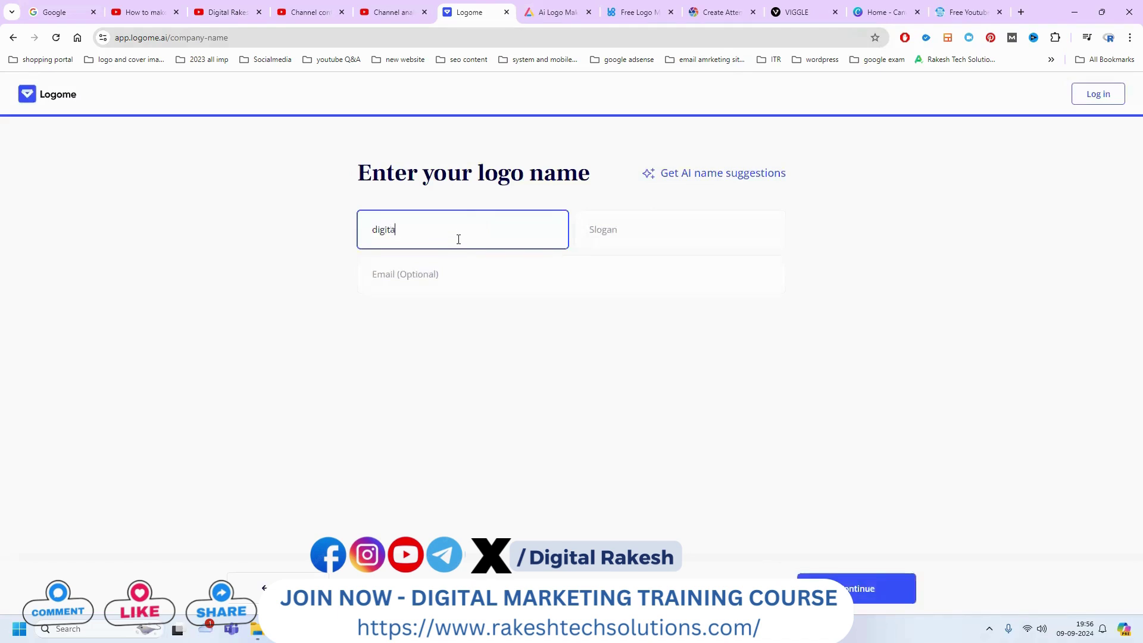
type("l rakesh")
key("Tab")
type("le")
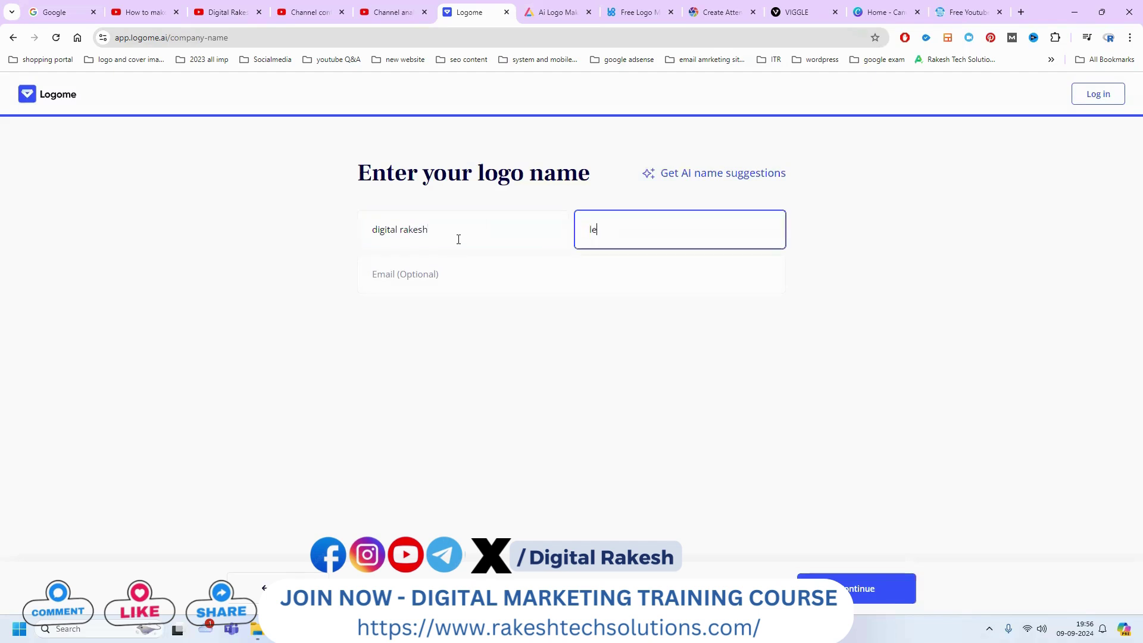
type("arn free digital marketing")
left_click(398, 277)
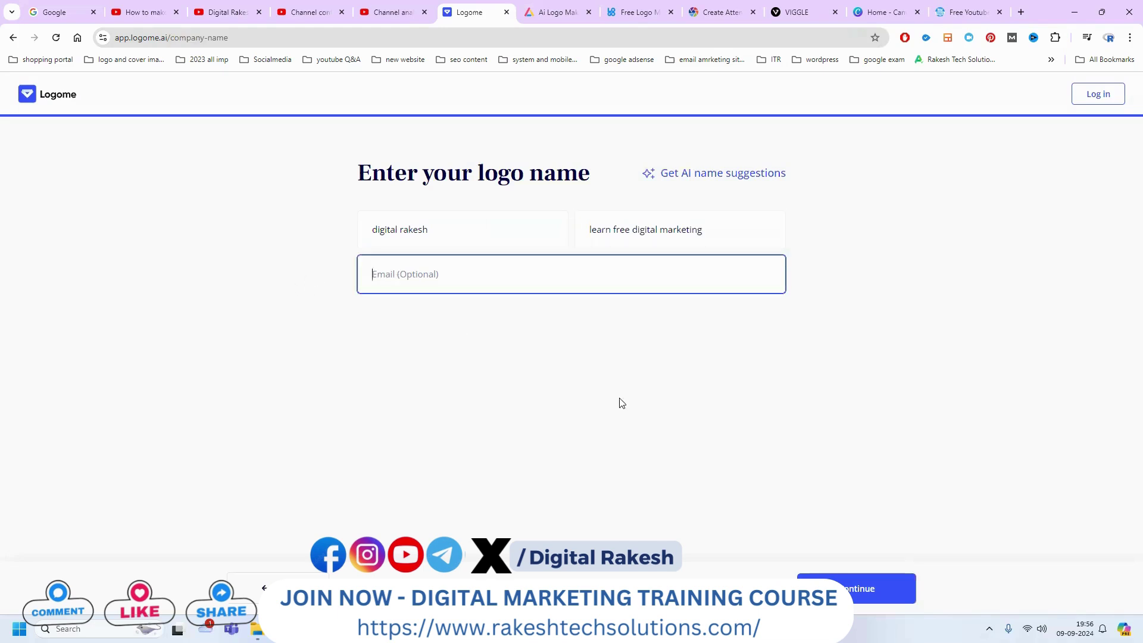
Fix the logo name's capitals so it reads 'Digital Rakesh'.
left_click(361, 231)
type("D")
key("Delete")
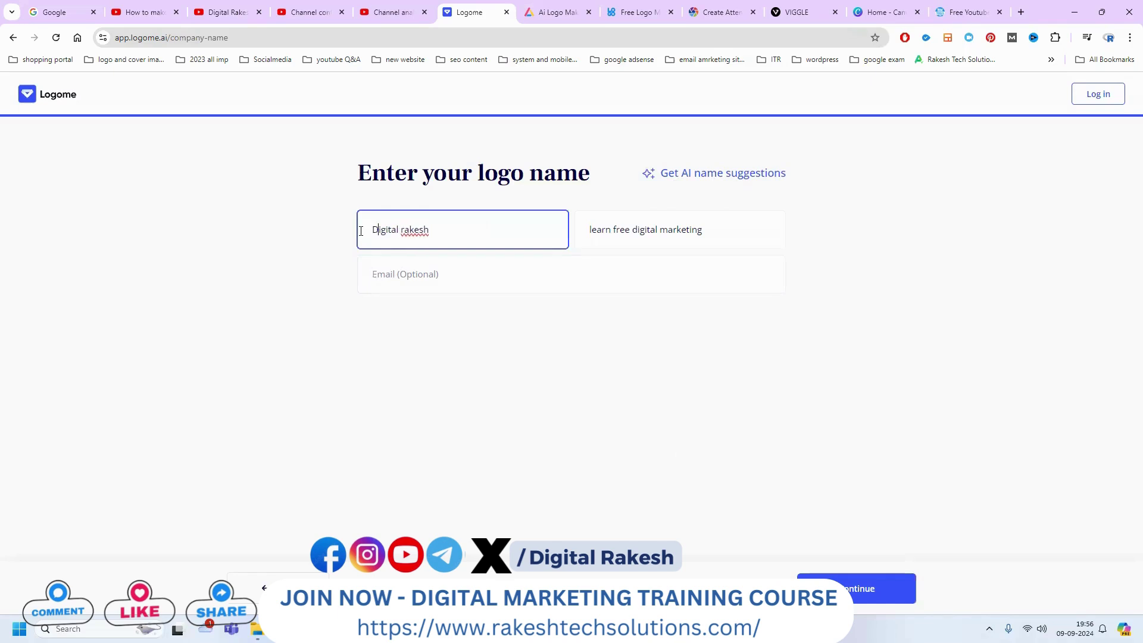
left_click(405, 231)
key("BackSpace")
type("R")
left_click(566, 356)
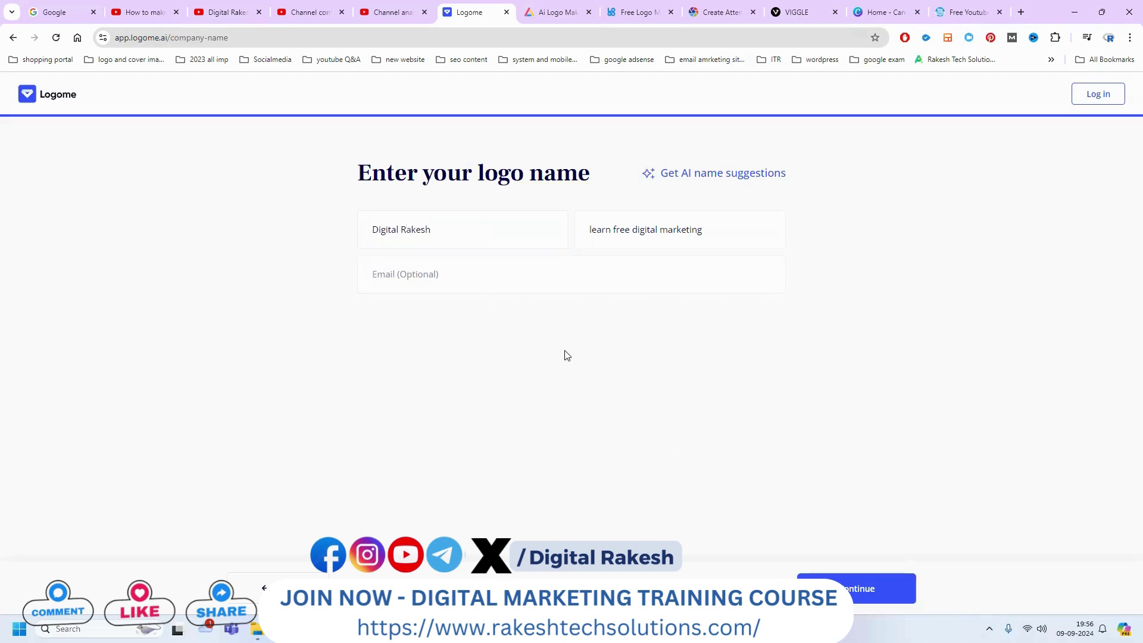
Generate the Digital Rakesh logos and scroll through the resulting design grid.
left_click(876, 589)
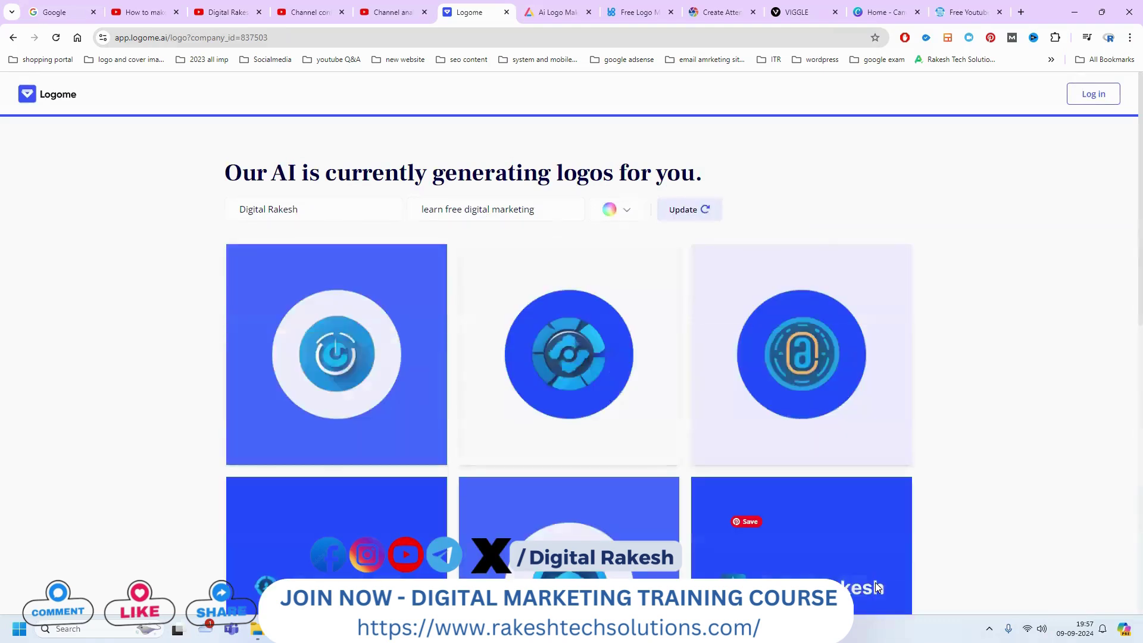
scroll(1049, 327, "down", 4)
scroll(1049, 327, "down", 4)
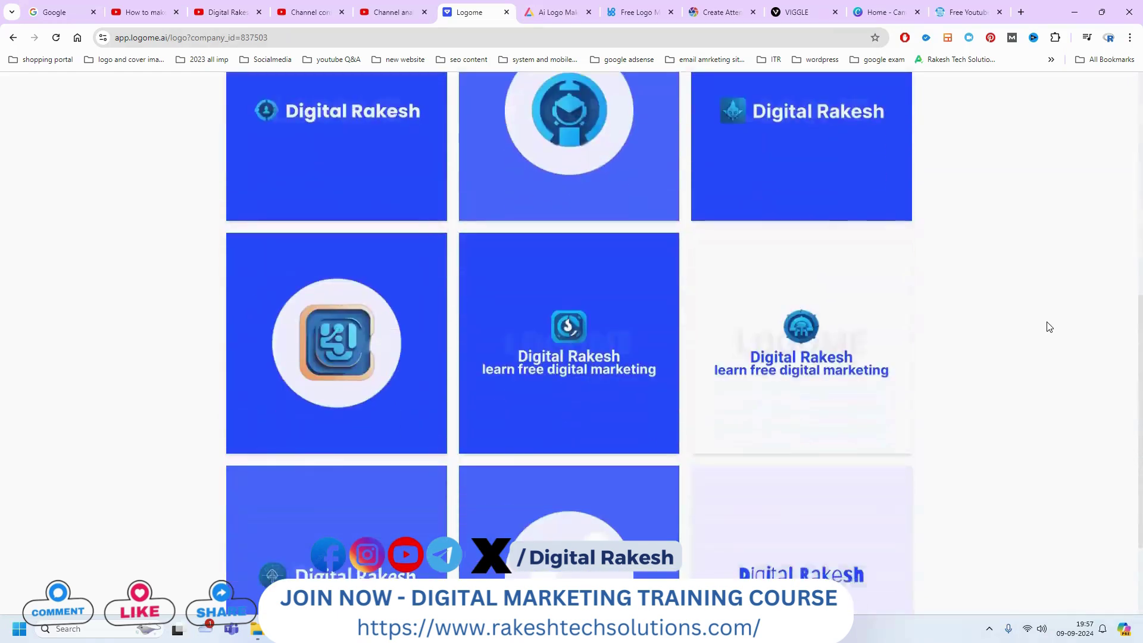
scroll(1049, 327, "down", 2)
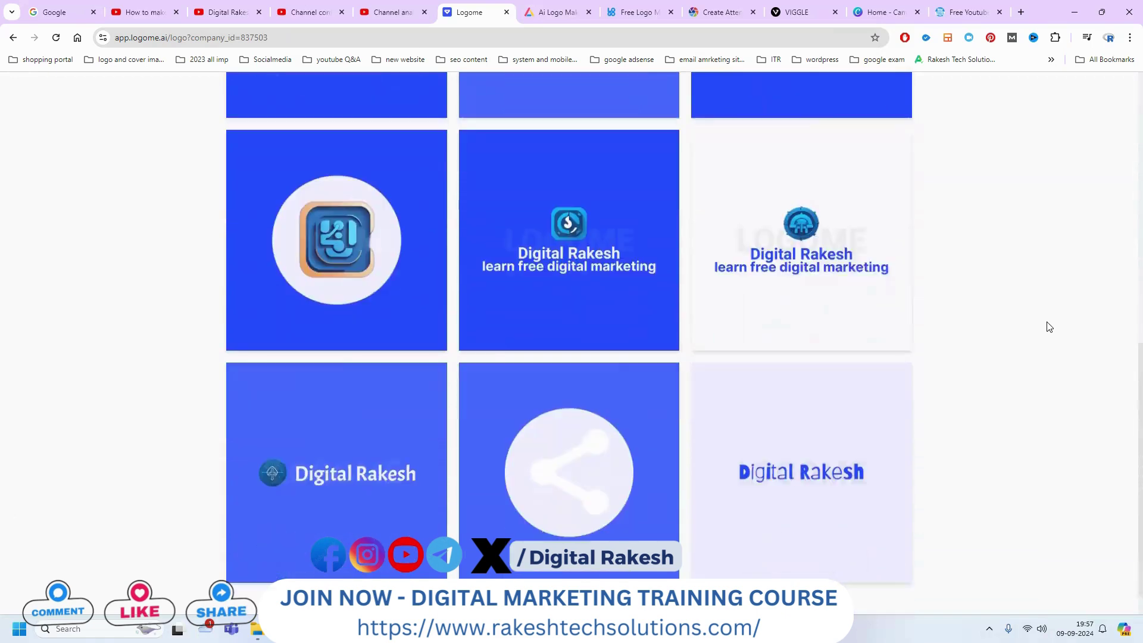
scroll(1049, 327, "up", 2)
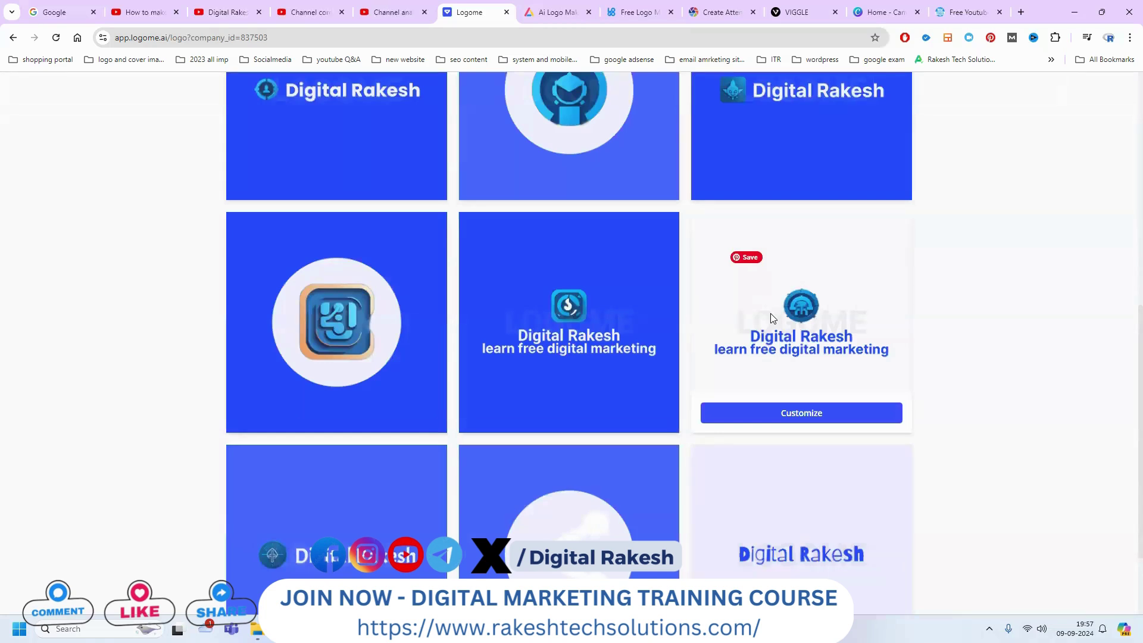
Try customising a slogan logo, dismiss the 'Choose your plan' offer, and return to YouTube.
left_click(829, 420)
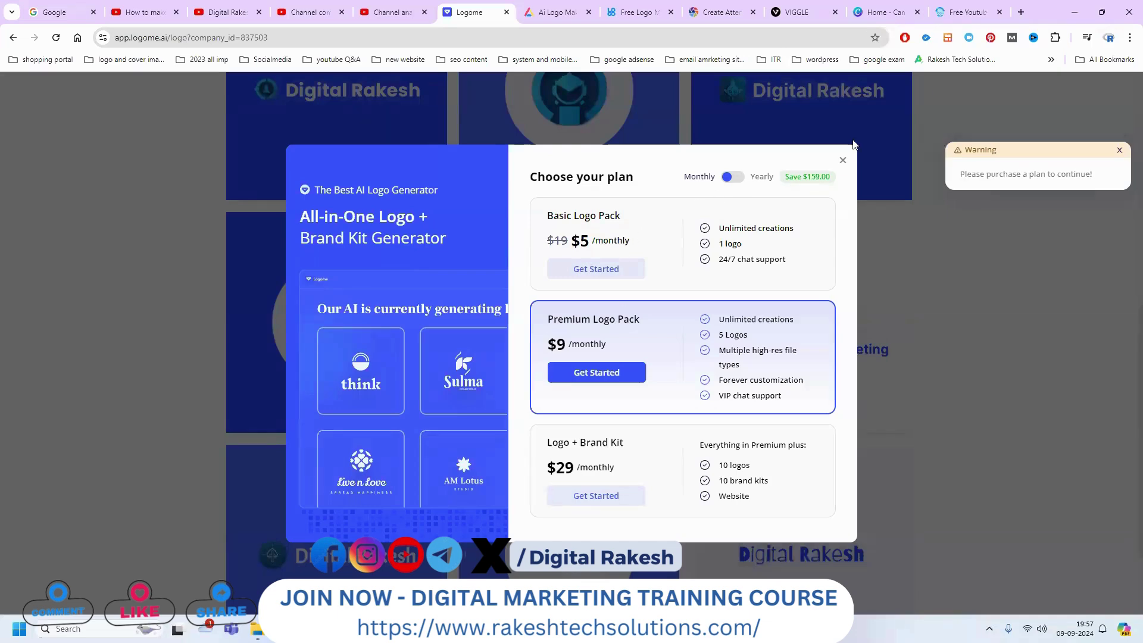
left_click(843, 163)
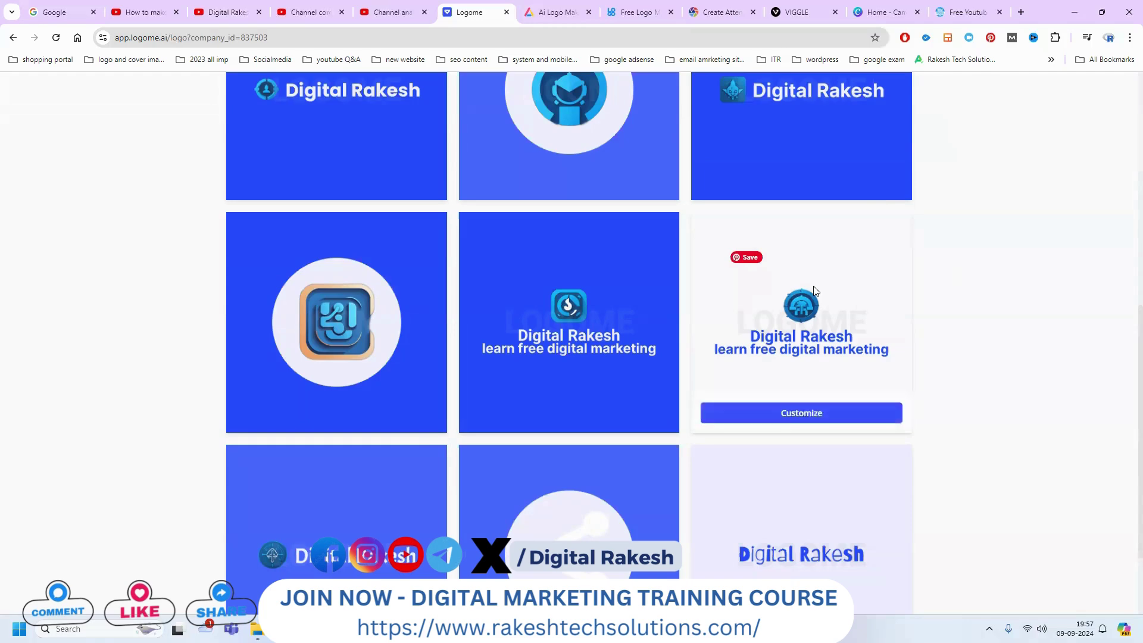
scroll(815, 290, "up", 5)
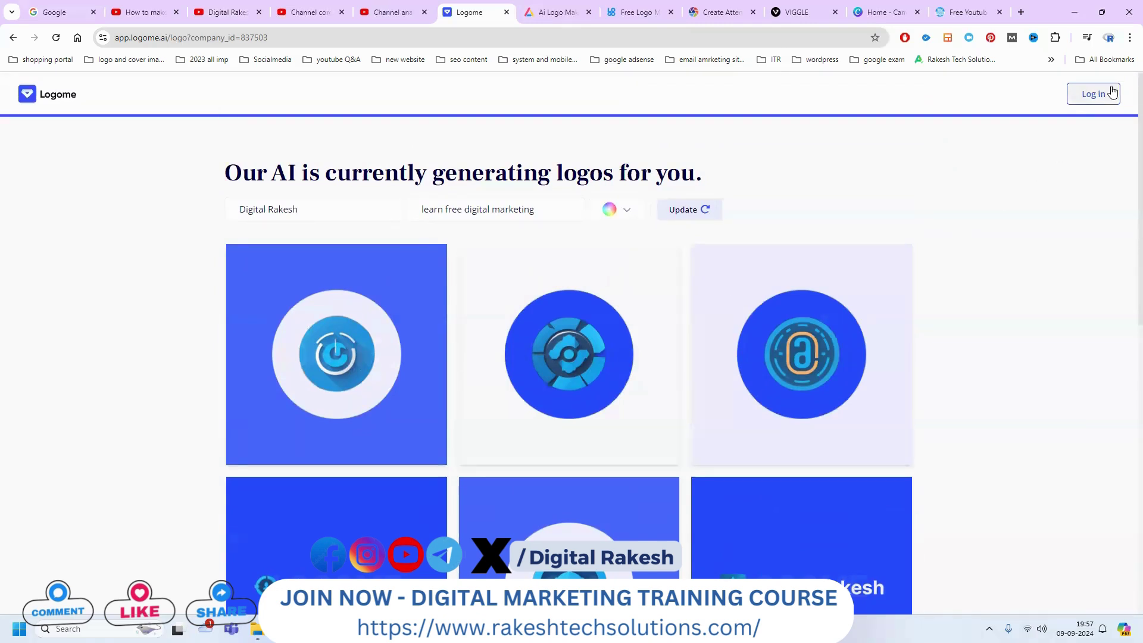
mouse_move(794, 380)
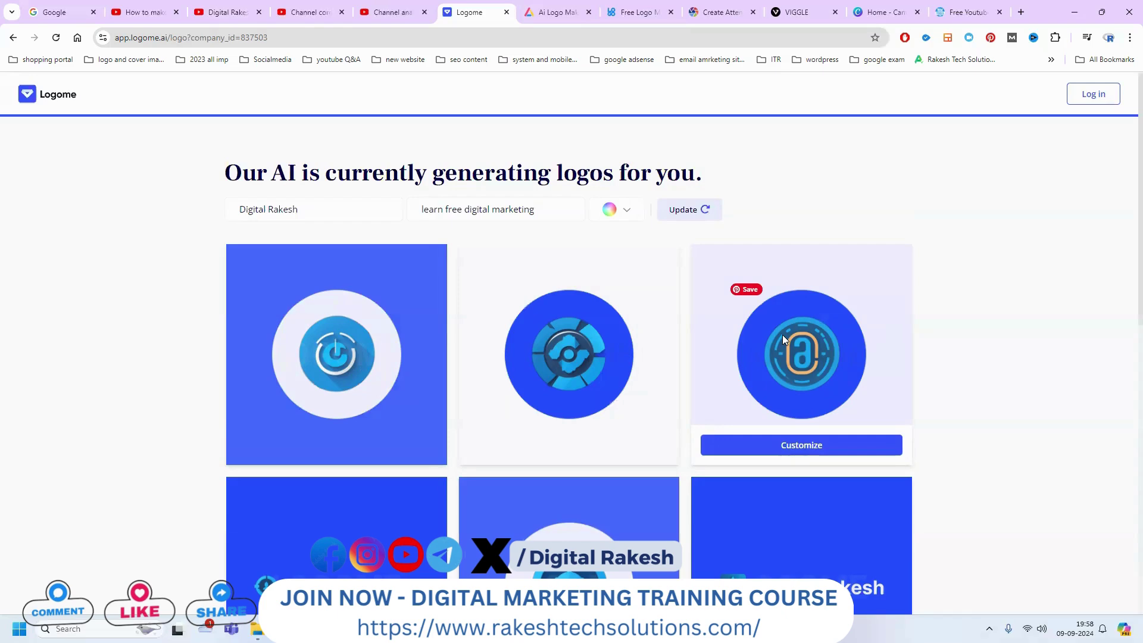
left_click(230, 12)
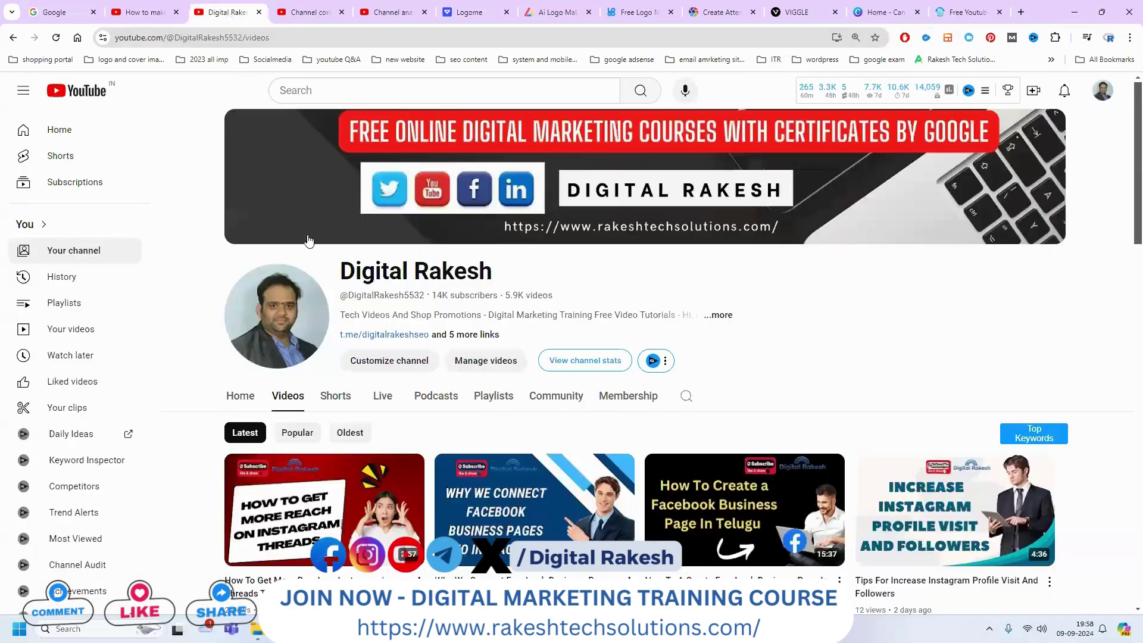